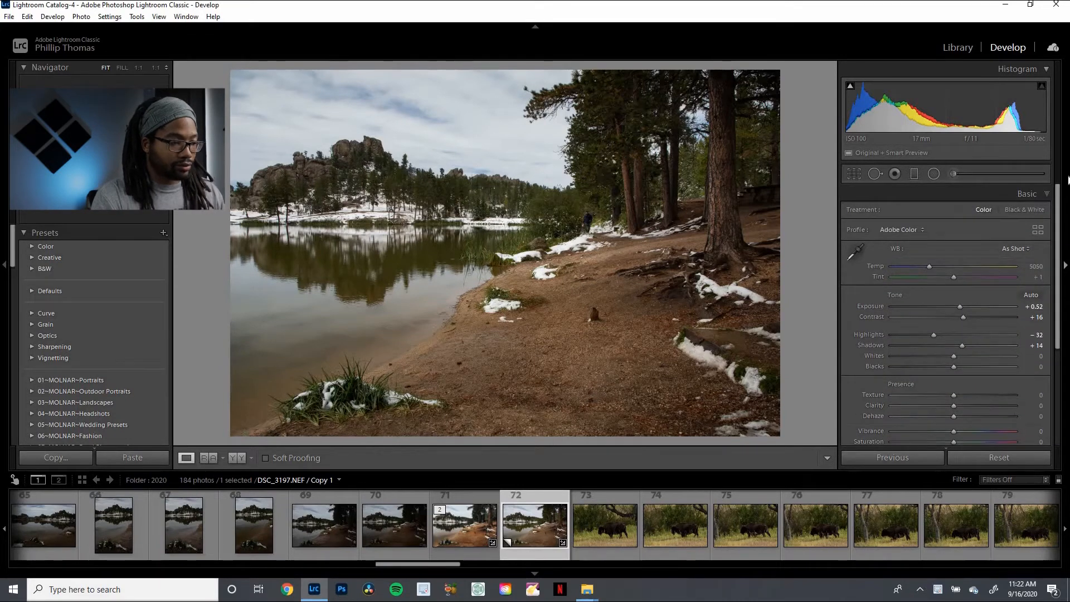
# Review the existing graduated filter over the sky and the radial filter over the trees
pyautogui.click(918, 175)
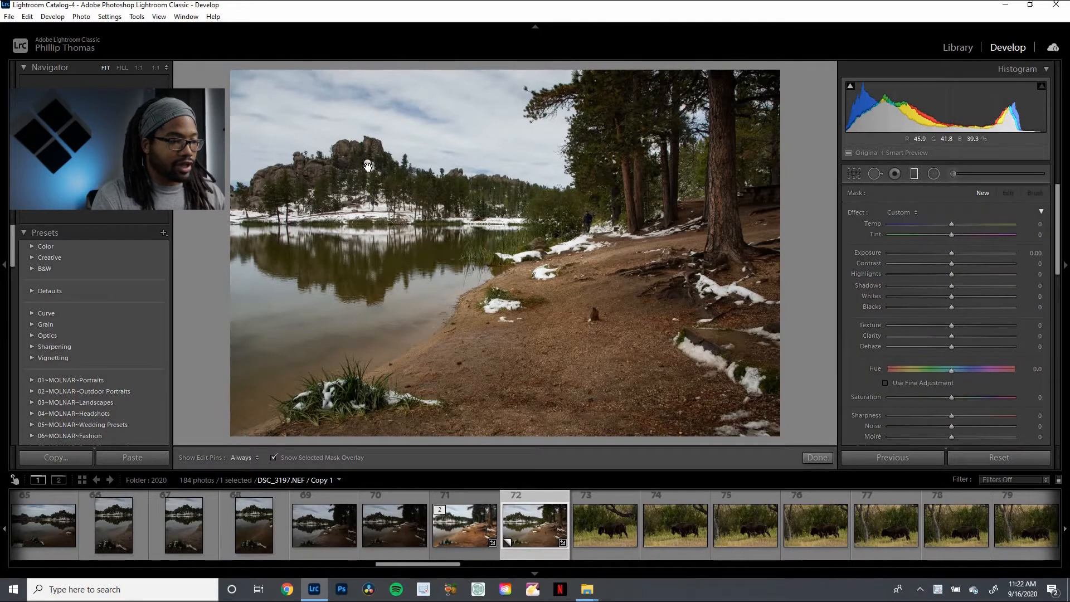
pyautogui.click(368, 164)
pyautogui.click(933, 174)
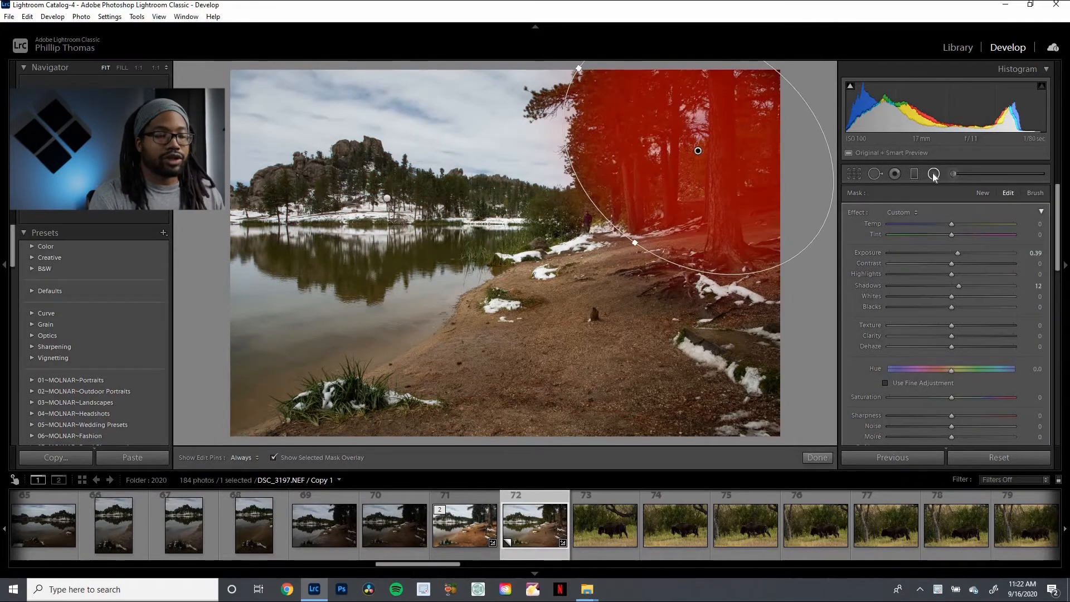
pyautogui.click(932, 174)
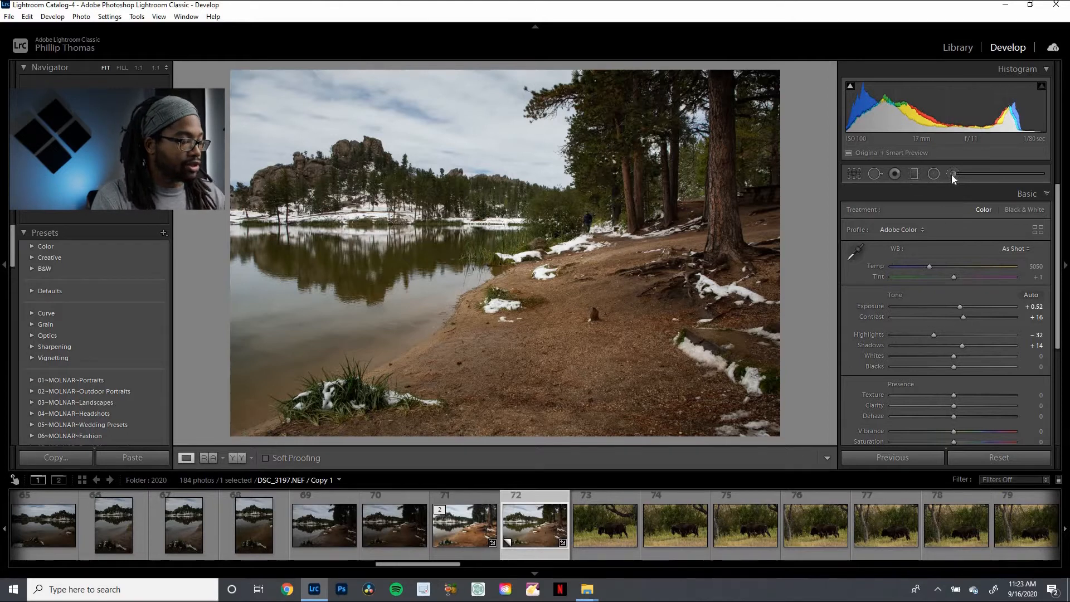
# Paint trial adjustment brush strokes across the bare ground on the lake shore
pyautogui.click(933, 173)
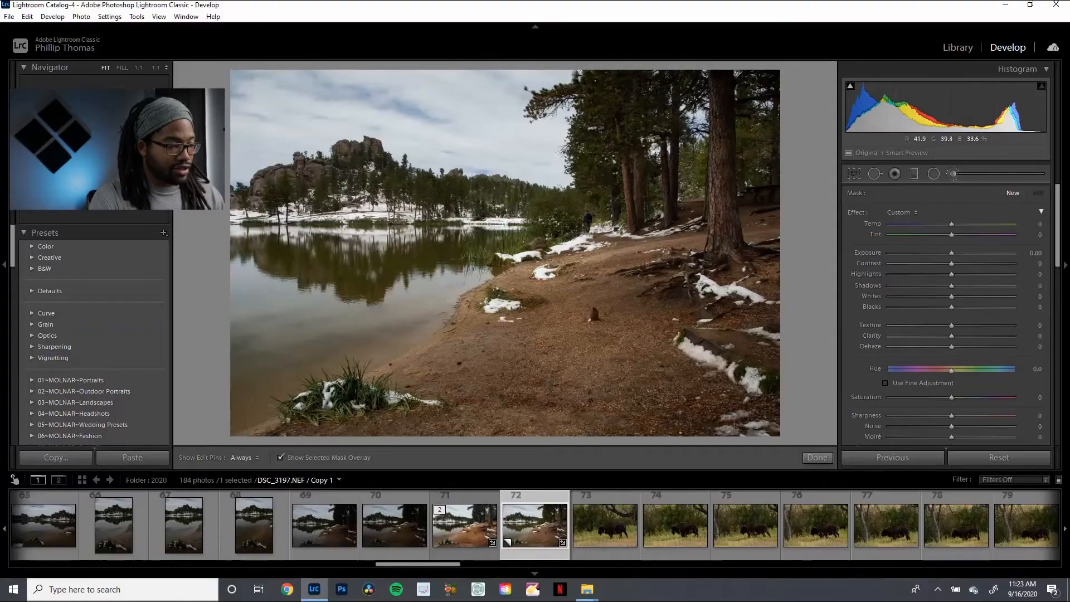
pyautogui.moveTo(488, 340); pyautogui.dragTo(625, 343)
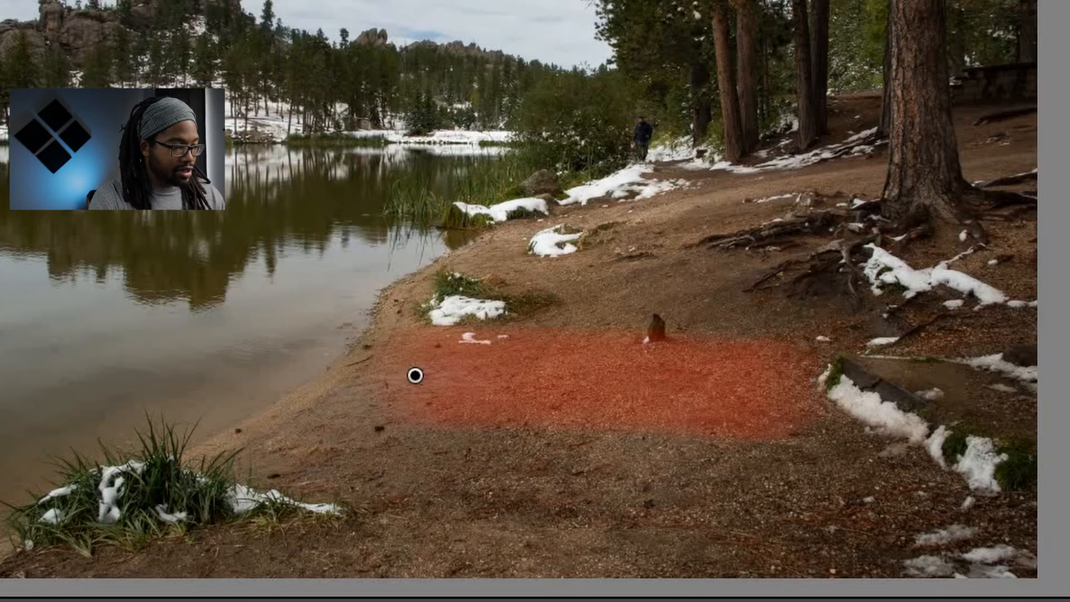
pyautogui.moveTo(443, 498); pyautogui.dragTo(744, 518)
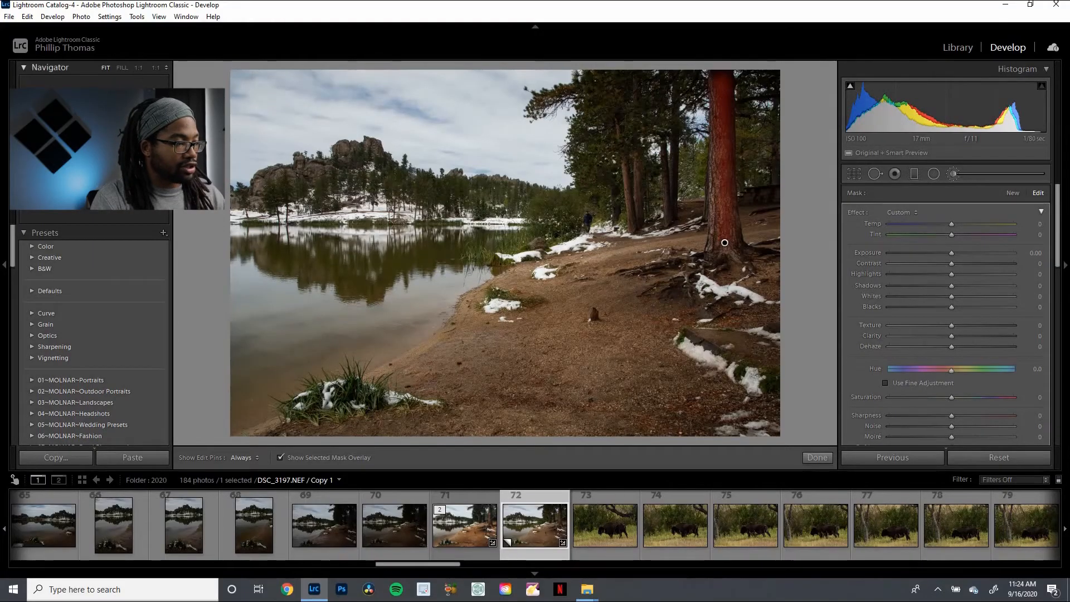
# Try exposure 4.00, shadows 100 and whites 100 on the tree trunk's brush mask, then delete that brush adjustment
pyautogui.click(142, 68)
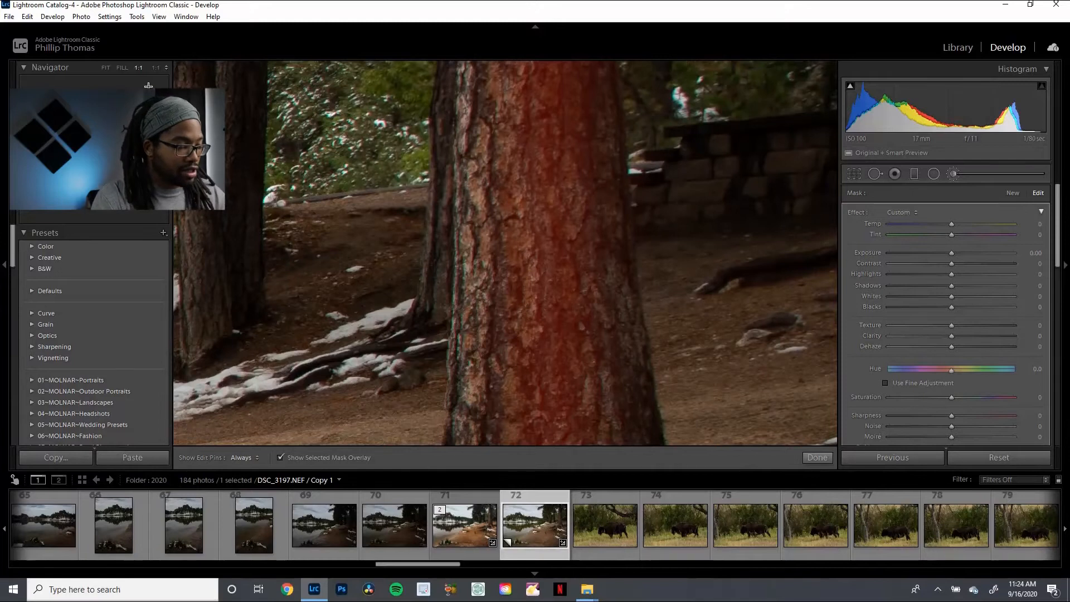
pyautogui.click(106, 67)
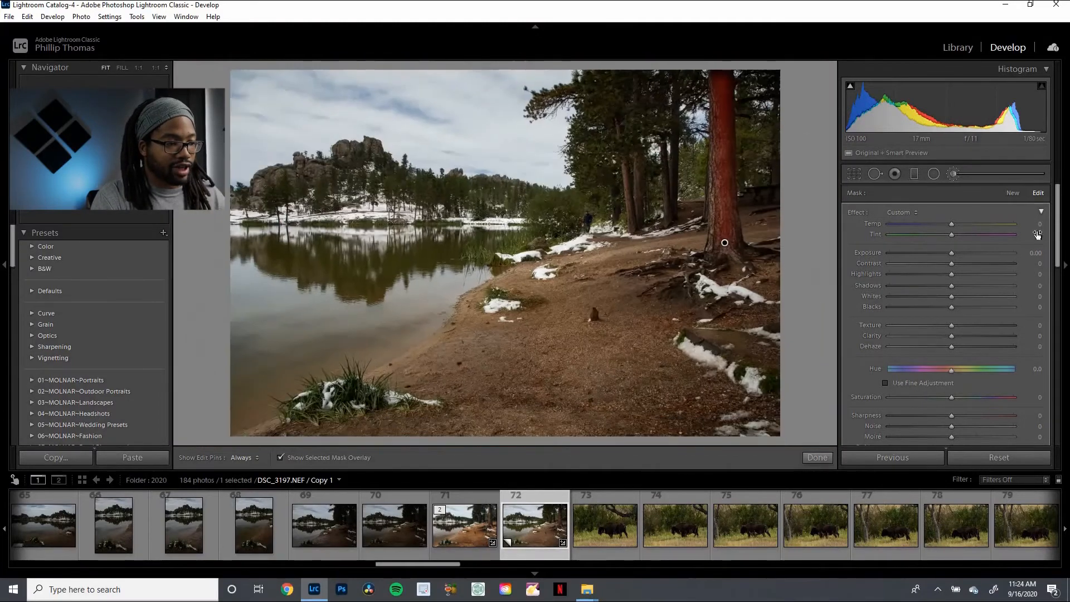
pyautogui.press('o')
pyautogui.click(973, 253)
pyautogui.moveTo(1024, 257); pyautogui.dragTo(1020, 261)
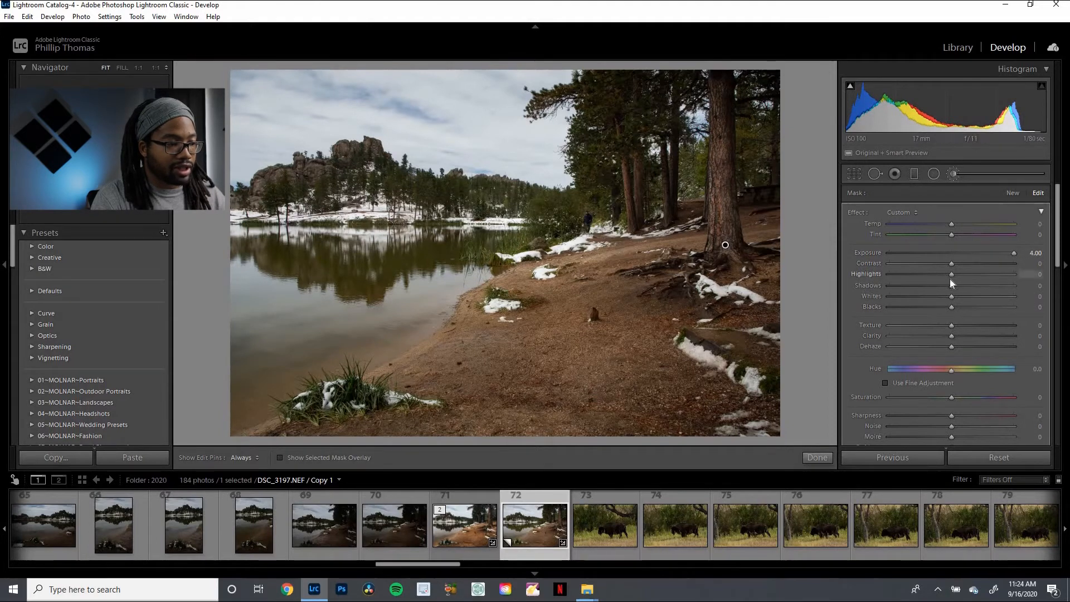
pyautogui.moveTo(1022, 285); pyautogui.dragTo(1029, 287)
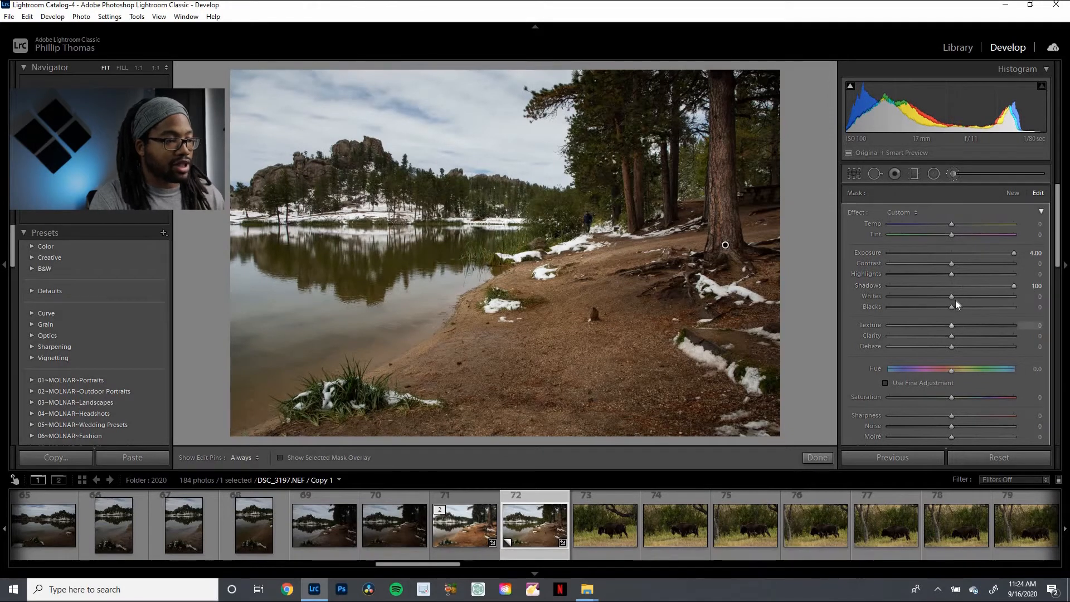
pyautogui.click(1015, 297)
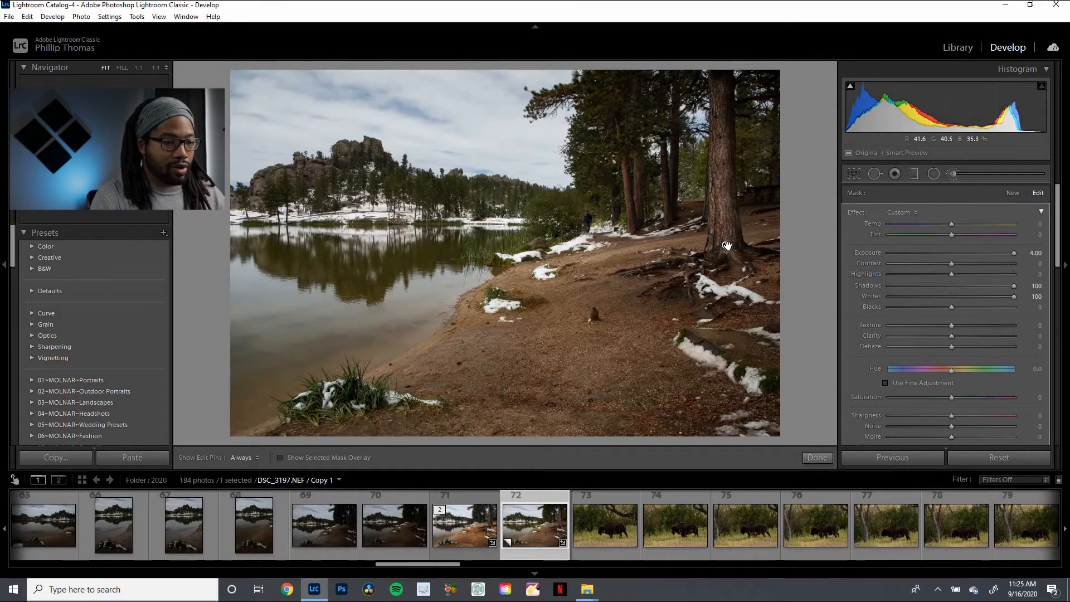
pyautogui.press('Delete')
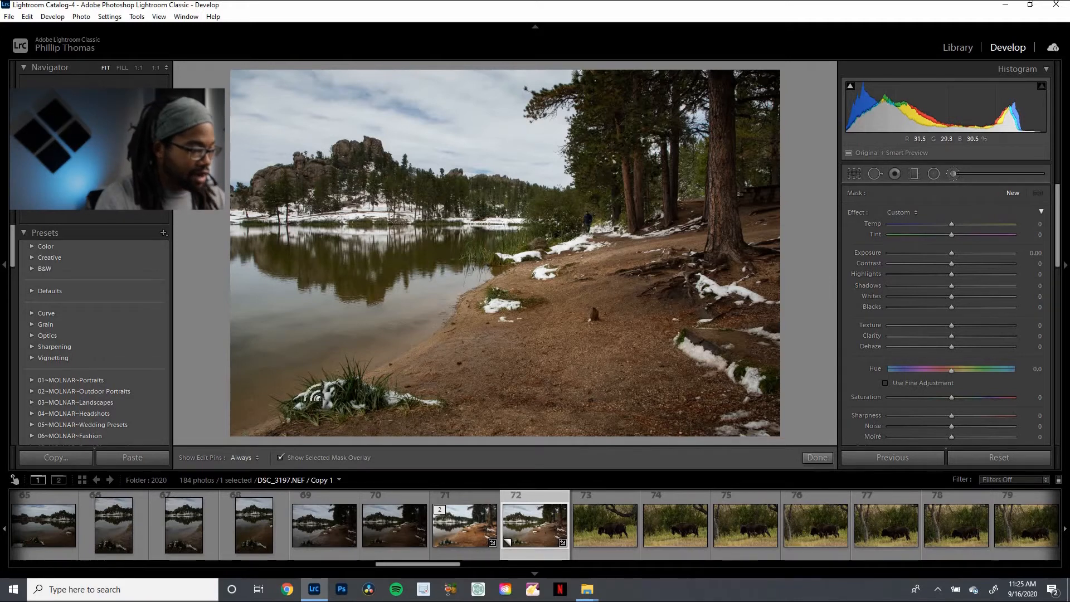
# Paint an auto-masked brush adjustment over the snowy grass clump in the foreground, and show the edit pins
pyautogui.moveTo(324, 391)
pyautogui.mouseDown()
pyautogui.moveTo(351, 392)
pyautogui.moveTo(337, 396)
pyautogui.mouseUp()
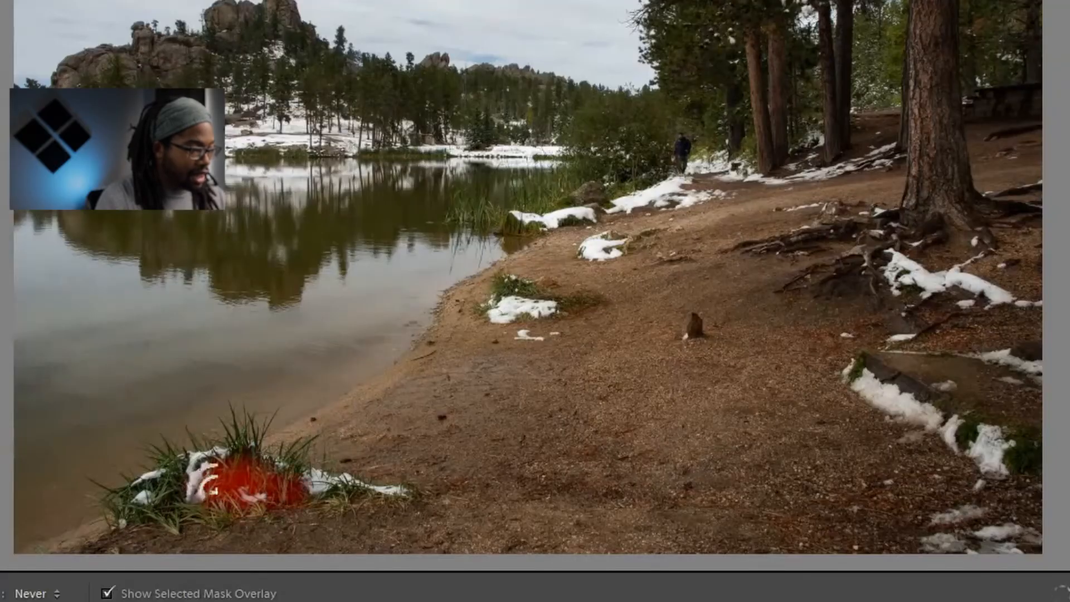
pyautogui.moveTo(210, 488)
pyautogui.mouseDown()
pyautogui.moveTo(149, 478)
pyautogui.moveTo(108, 486)
pyautogui.mouseUp()
pyautogui.moveTo(210, 430)
pyautogui.mouseDown()
pyautogui.moveTo(269, 461)
pyautogui.moveTo(241, 432)
pyautogui.moveTo(280, 466)
pyautogui.moveTo(342, 484)
pyautogui.moveTo(278, 484)
pyautogui.moveTo(376, 491)
pyautogui.moveTo(256, 486)
pyautogui.moveTo(168, 507)
pyautogui.moveTo(241, 506)
pyautogui.moveTo(214, 498)
pyautogui.mouseUp()
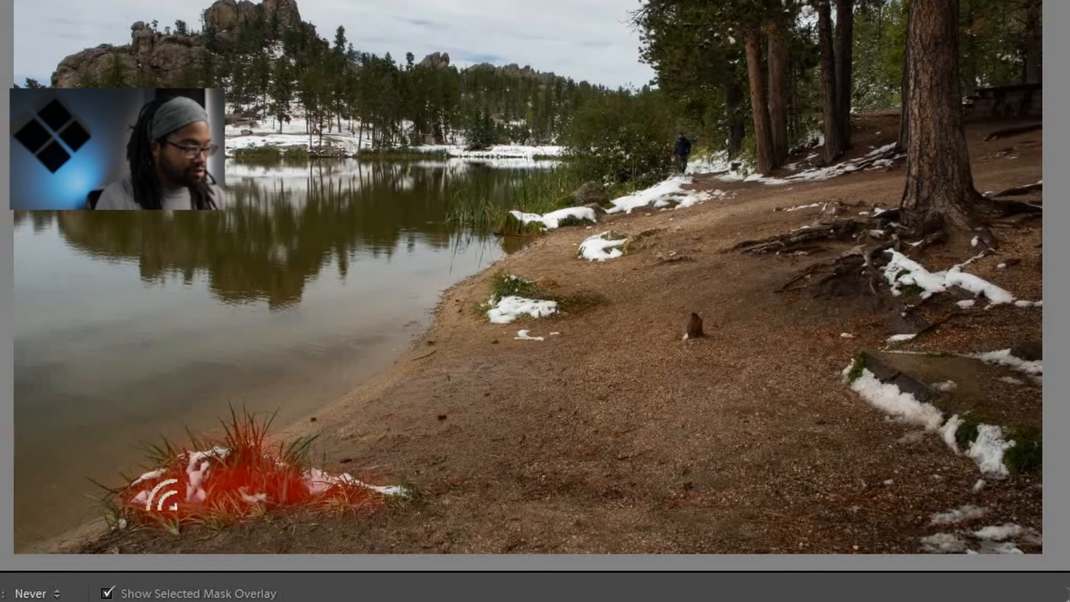
pyautogui.press('h')
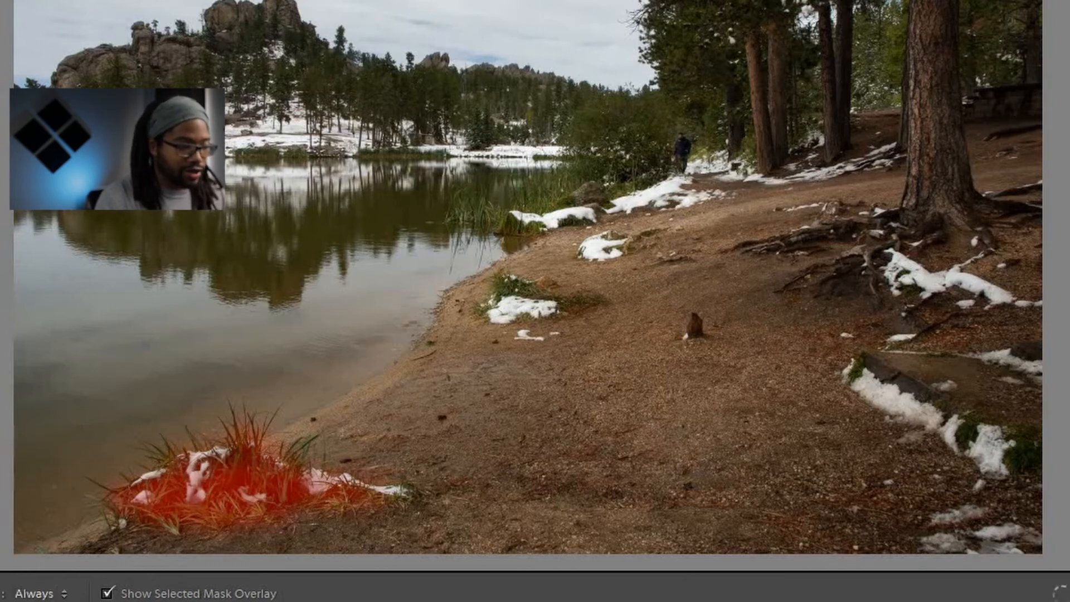
# Hide the mask overlay, set the grass clump brush's exposure to 0.82 and finish the brush adjustment
pyautogui.press('o')
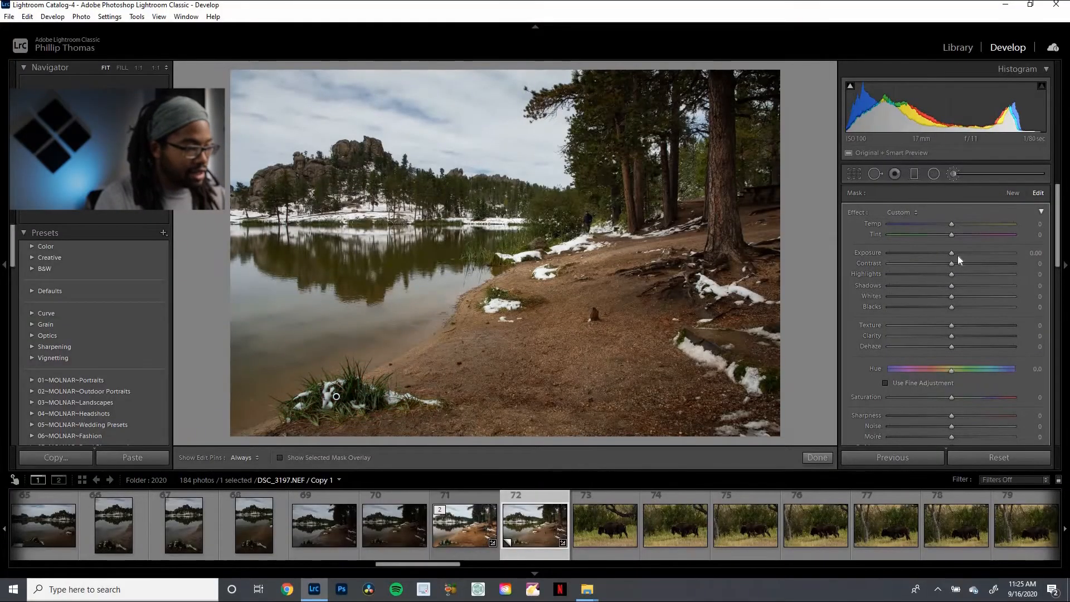
pyautogui.moveTo(955, 252); pyautogui.dragTo(971, 253)
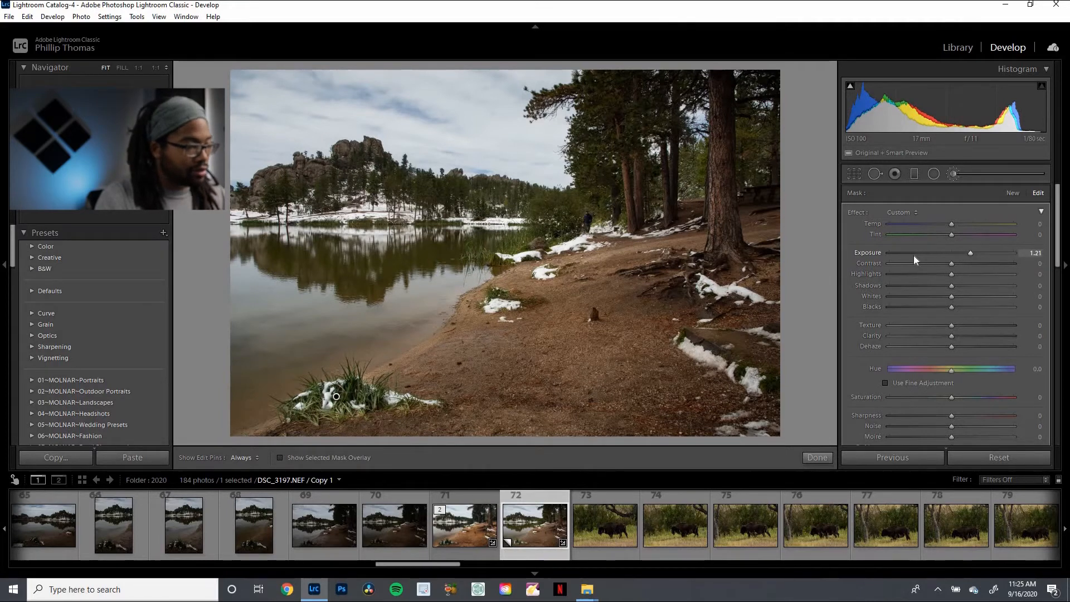
pyautogui.click(964, 254)
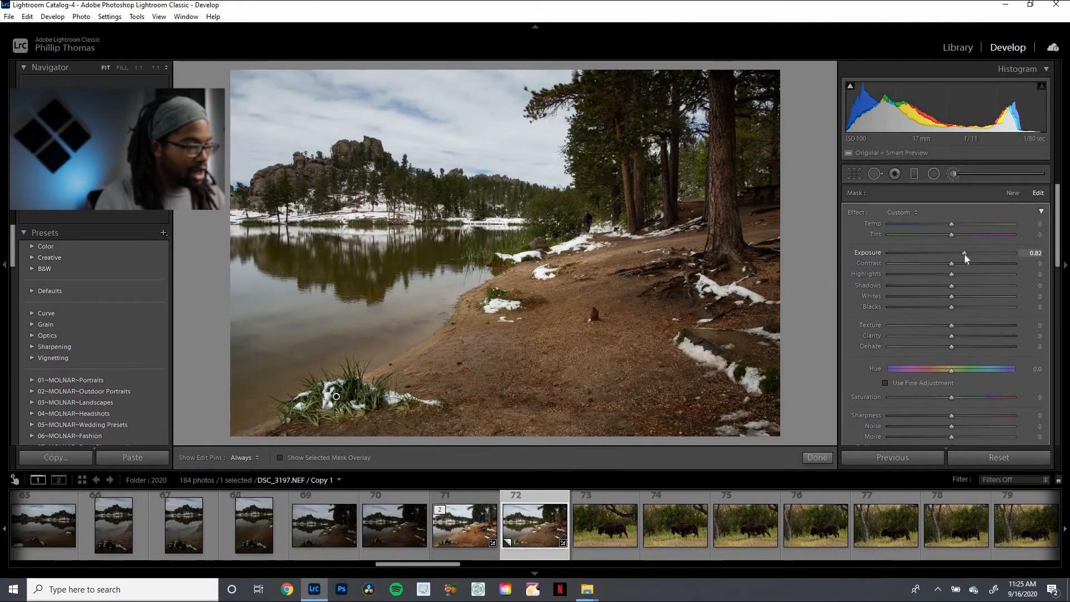
pyautogui.click(822, 458)
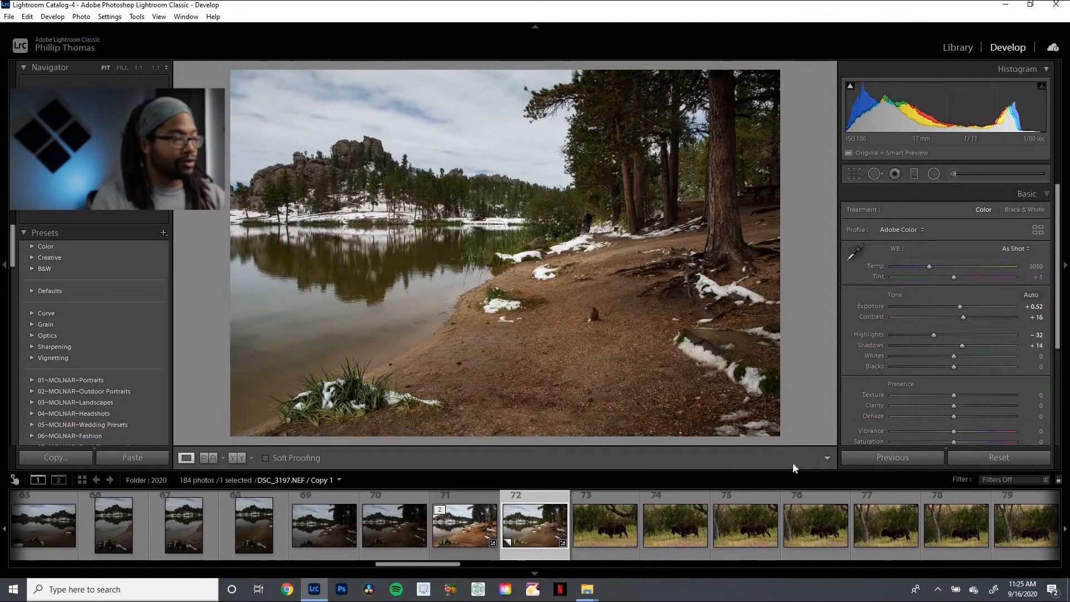
# Select the existing graduated filter over the sky and show its mask overlay
pyautogui.click(914, 174)
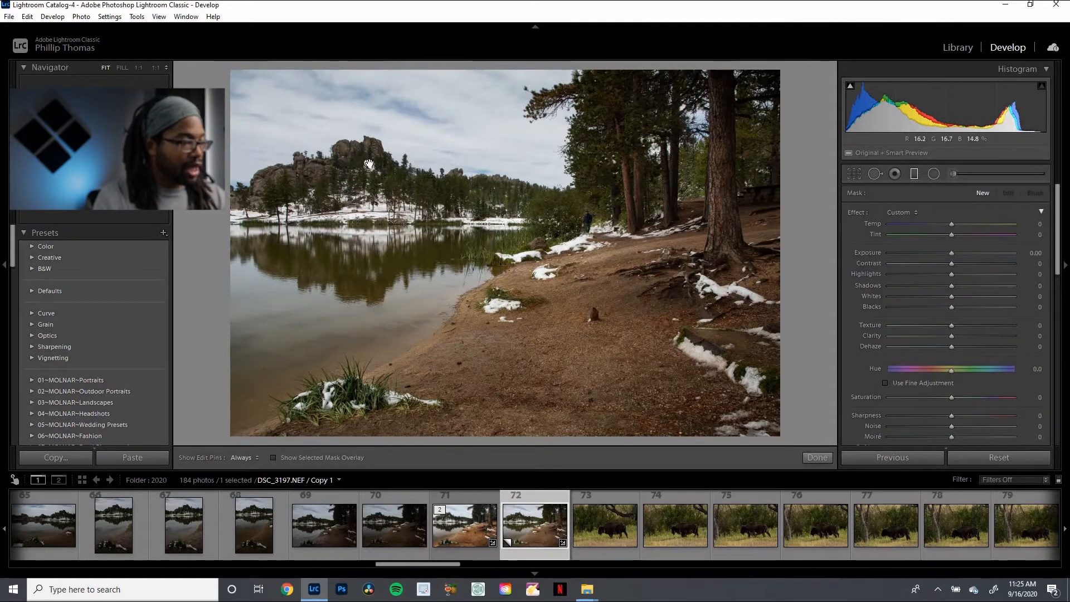
pyautogui.moveTo(369, 163); pyautogui.dragTo(368, 253)
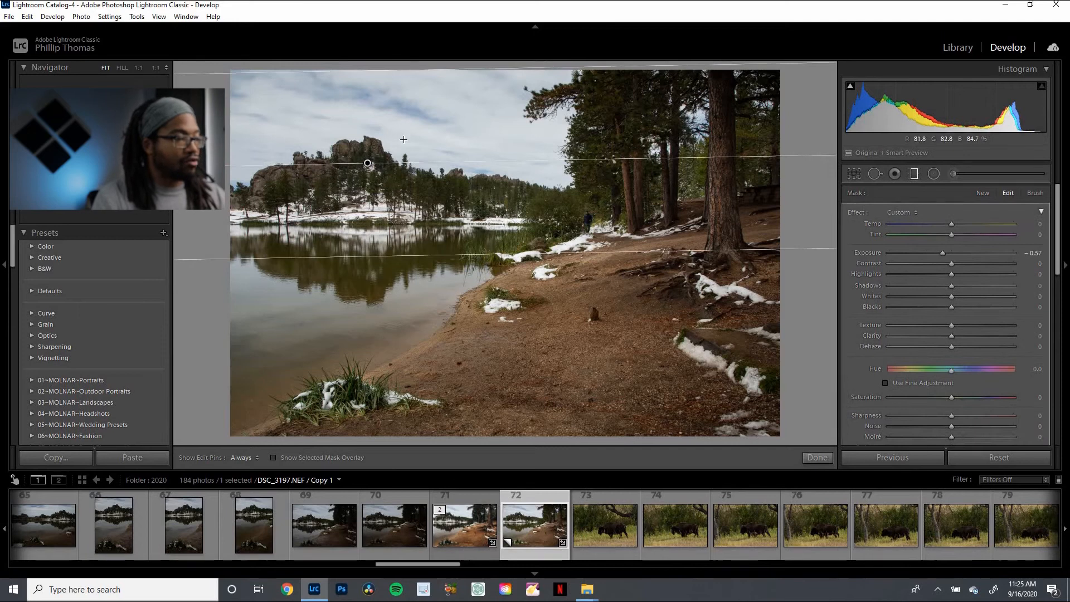
pyautogui.press('o')
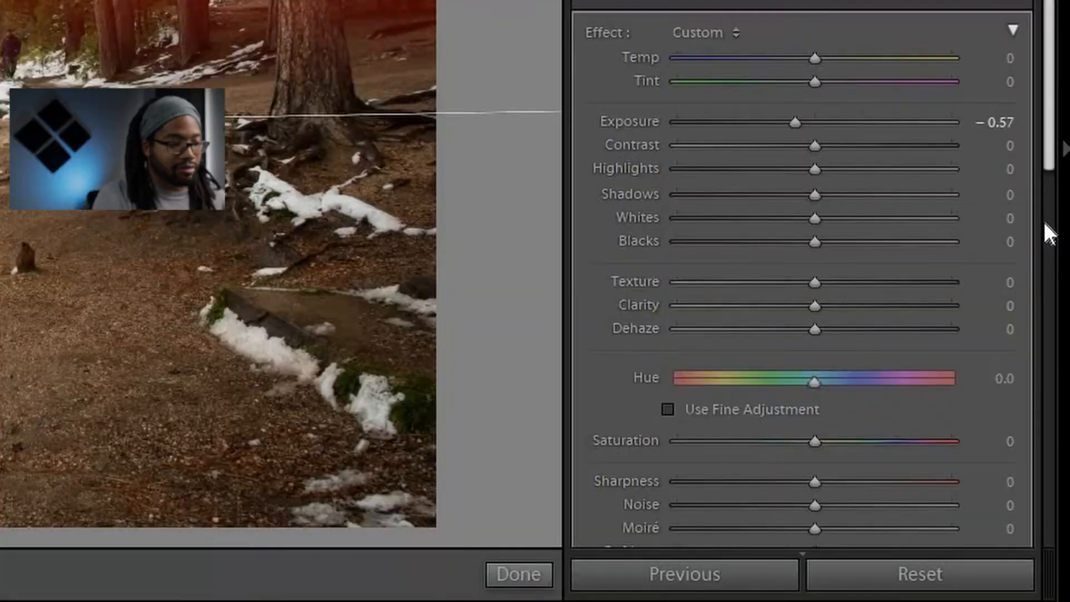
# Restrict the sky's graduated filter with a luminance range mask, setting the range to 69/100
pyautogui.scroll(-5, 1056, 305)
pyautogui.click(774, 329)
pyautogui.click(736, 413)
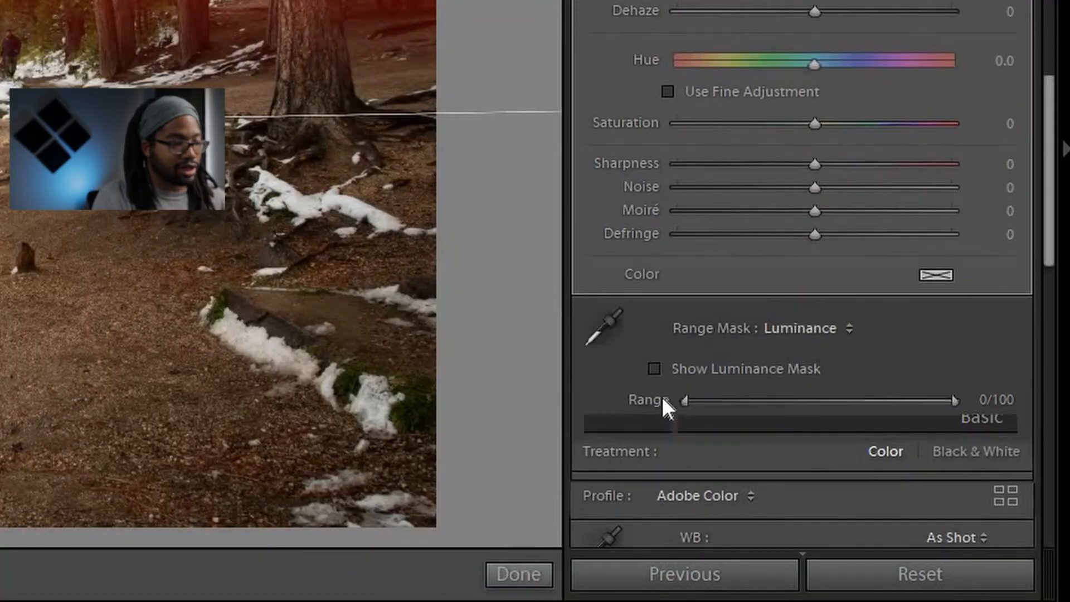
pyautogui.moveTo(684, 396); pyautogui.dragTo(764, 412)
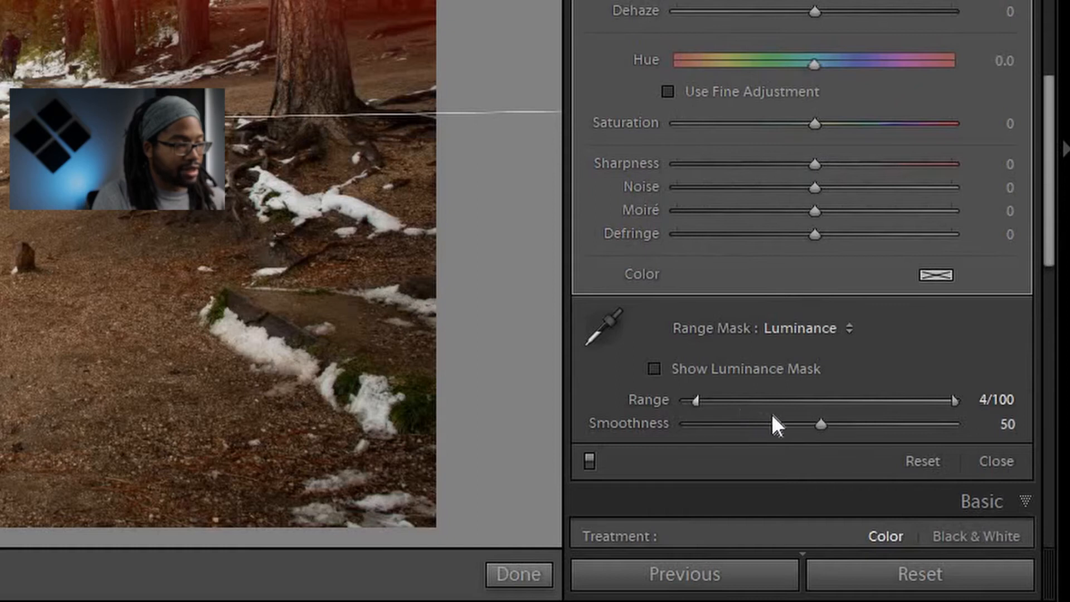
pyautogui.moveTo(886, 433); pyautogui.dragTo(867, 432)
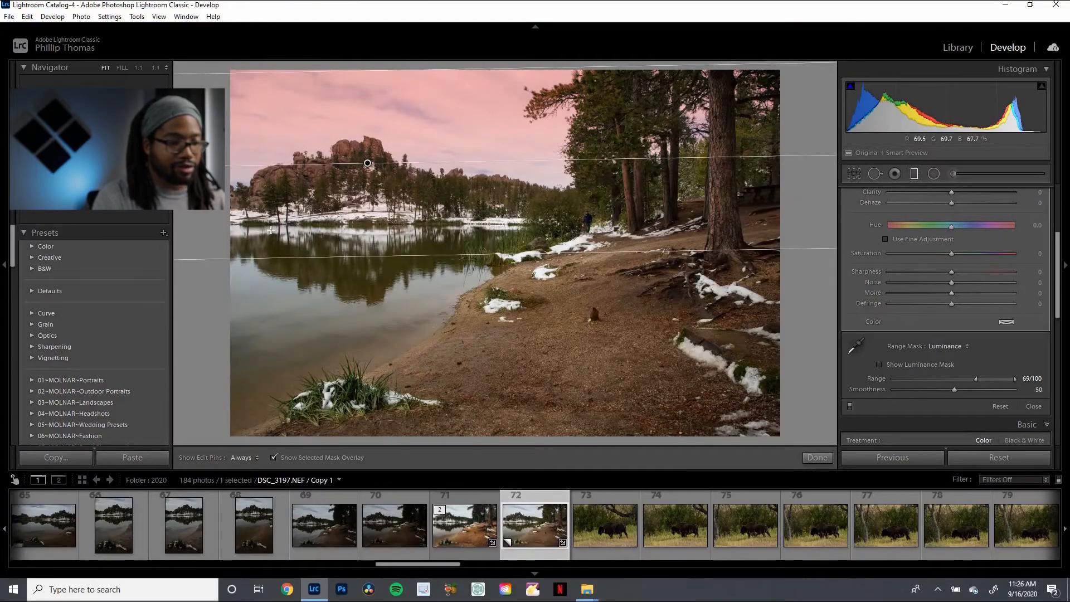
# Switch the sky's graduated filter to brush editing and bring its brush settings into view
pyautogui.click(1061, 228)
pyautogui.click(1061, 262)
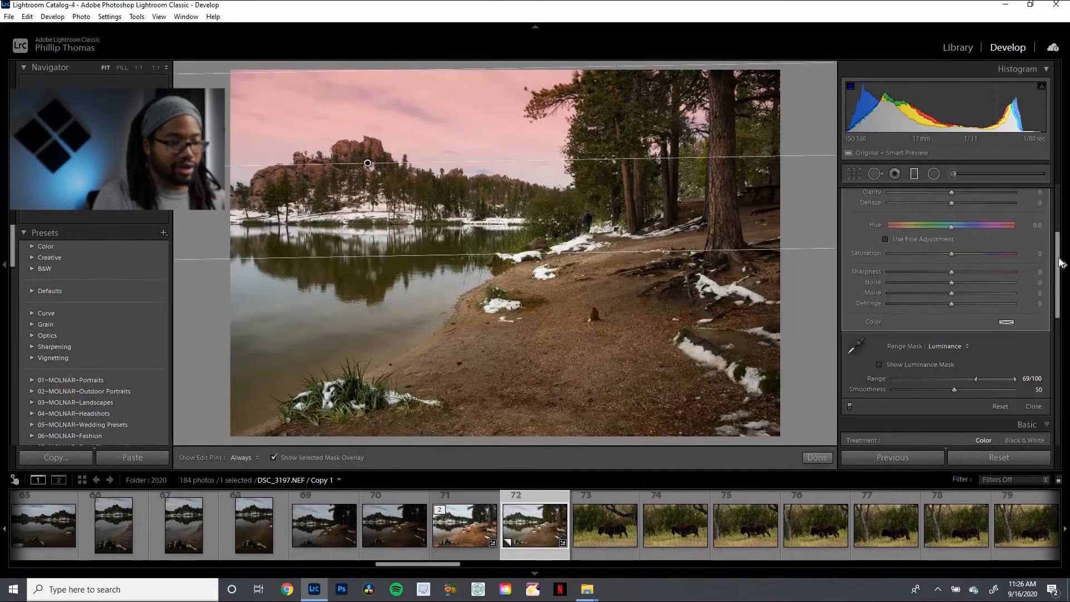
pyautogui.moveTo(1061, 263); pyautogui.dragTo(1041, 198)
pyautogui.click(1033, 193)
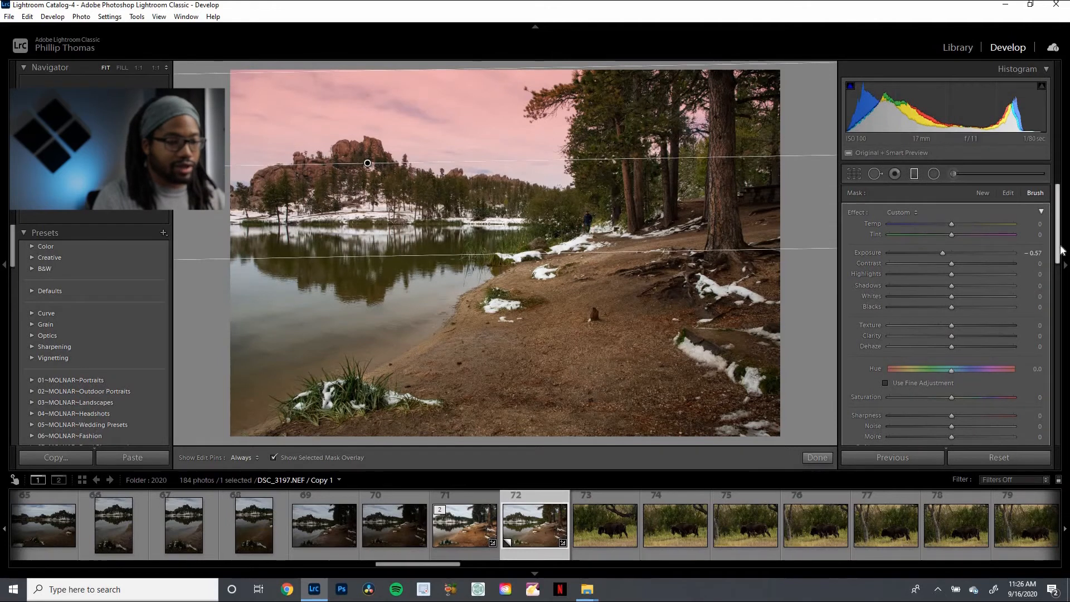
pyautogui.moveTo(1057, 228); pyautogui.dragTo(1057, 286)
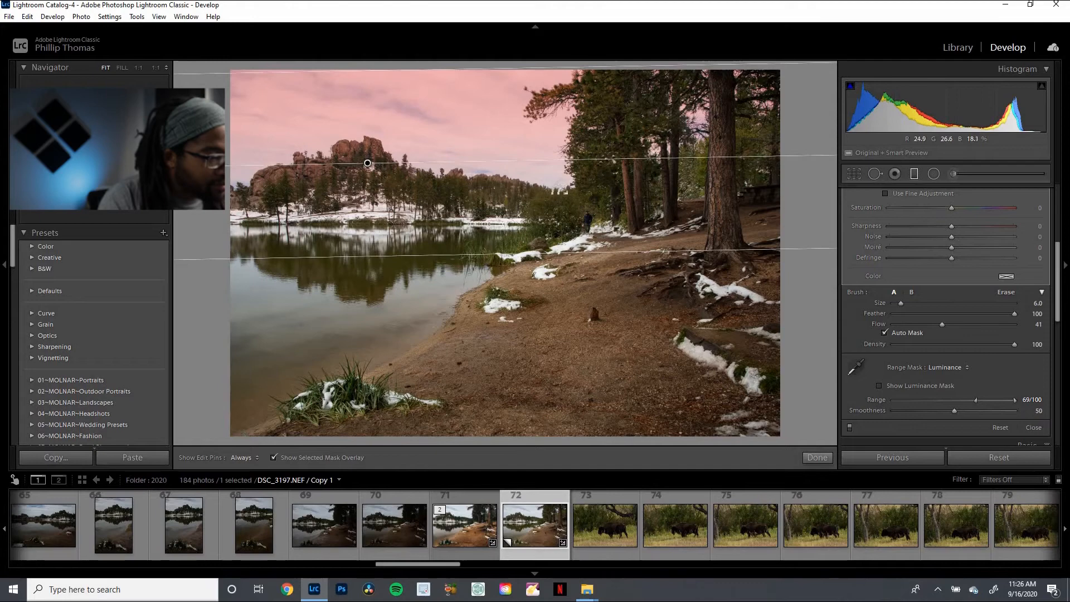
# Erase the rock formation from the sky filter's mask using an erase brush with size 10, feather 100 and flow 100
pyautogui.press('h')
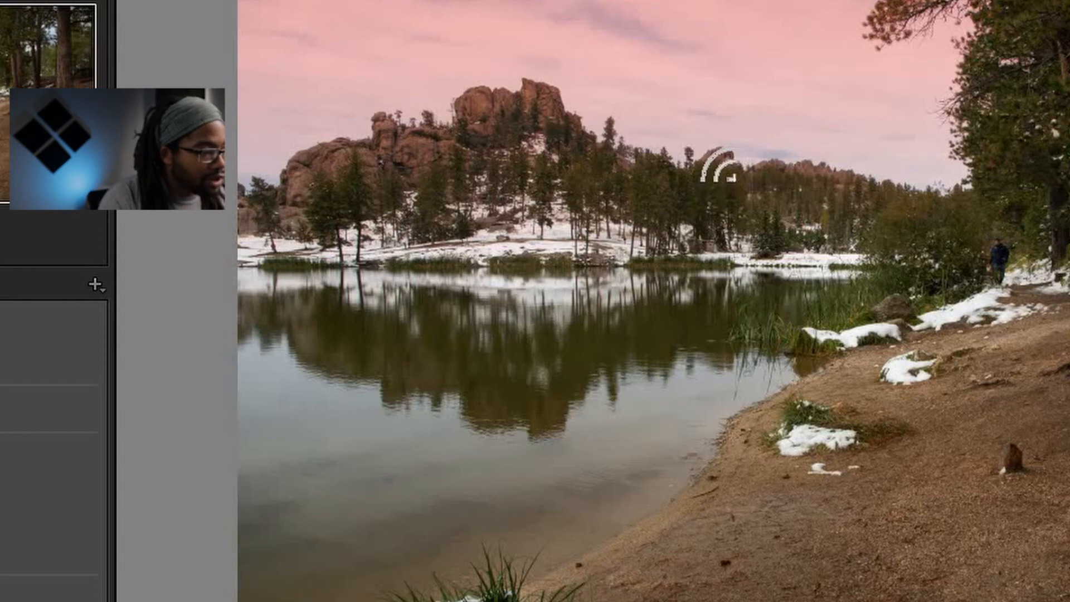
pyautogui.press('h')
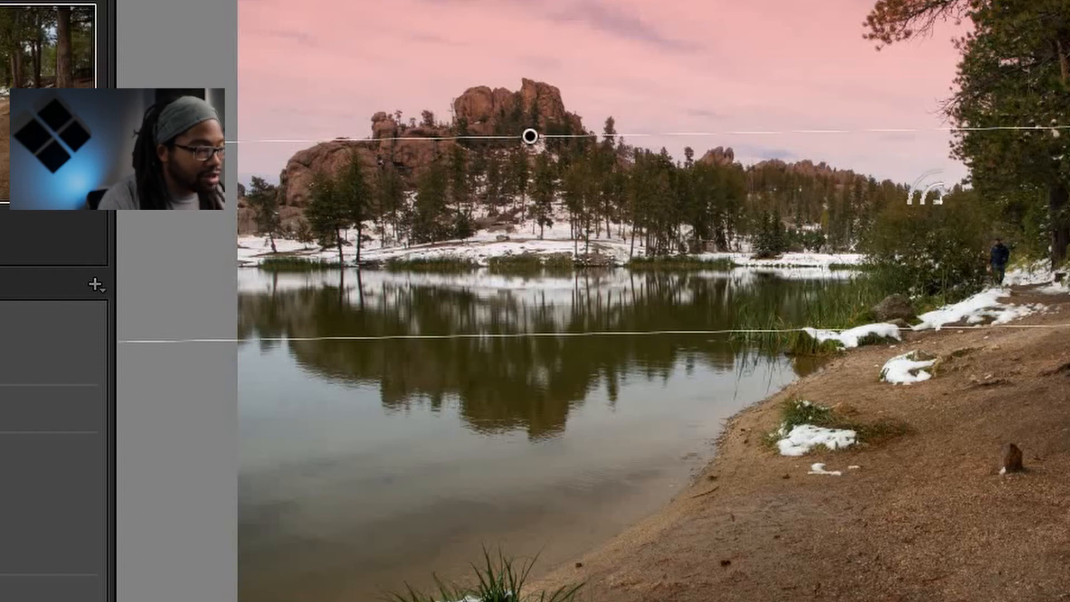
pyautogui.press('h')
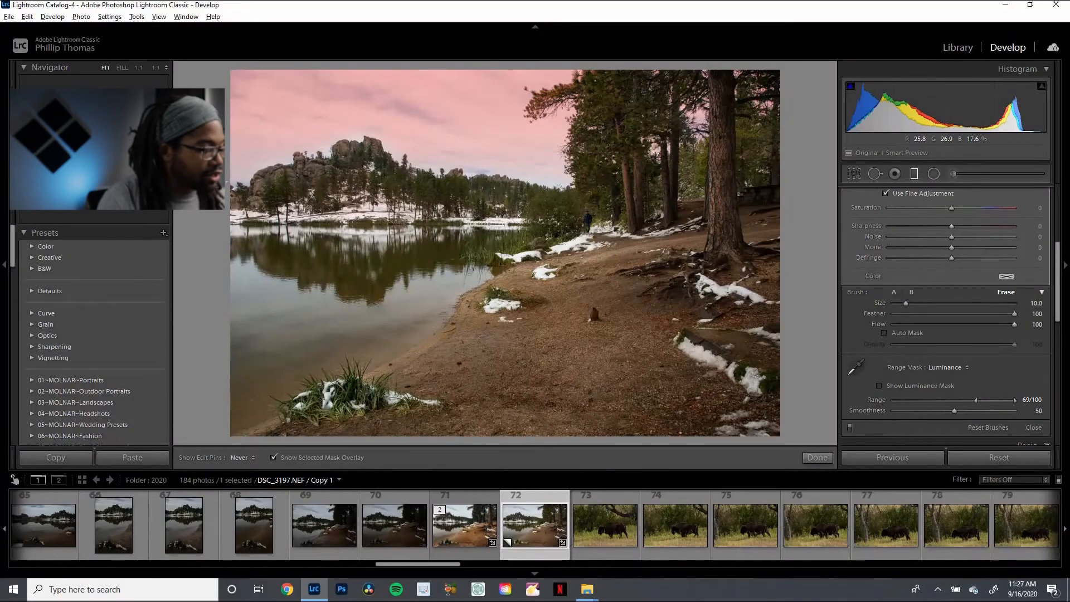
pyautogui.moveTo(240, 191); pyautogui.dragTo(241, 212)
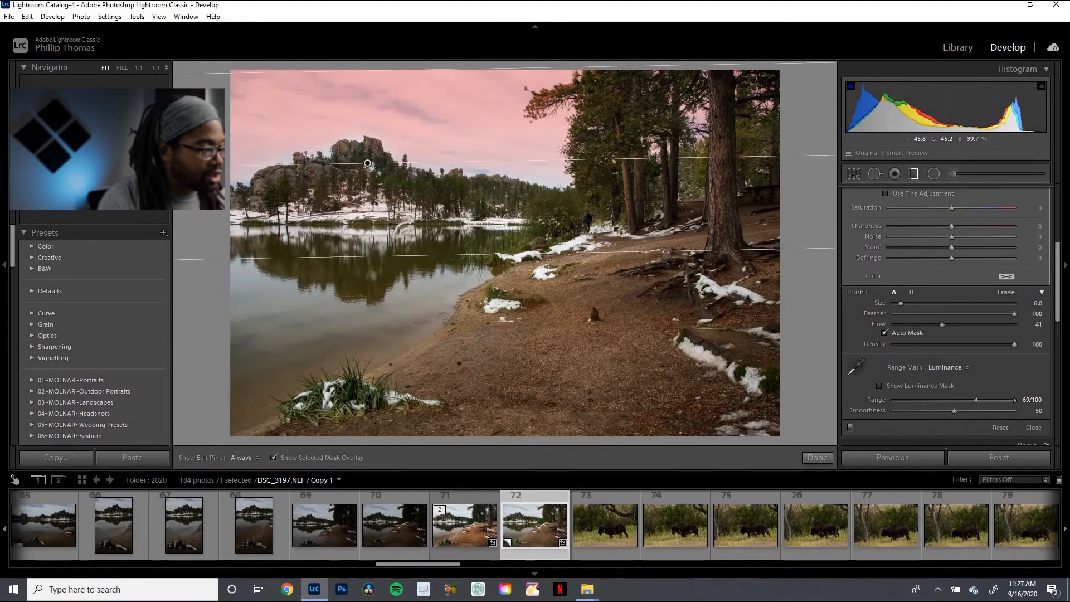
pyautogui.press('alt')
pyautogui.press('h')
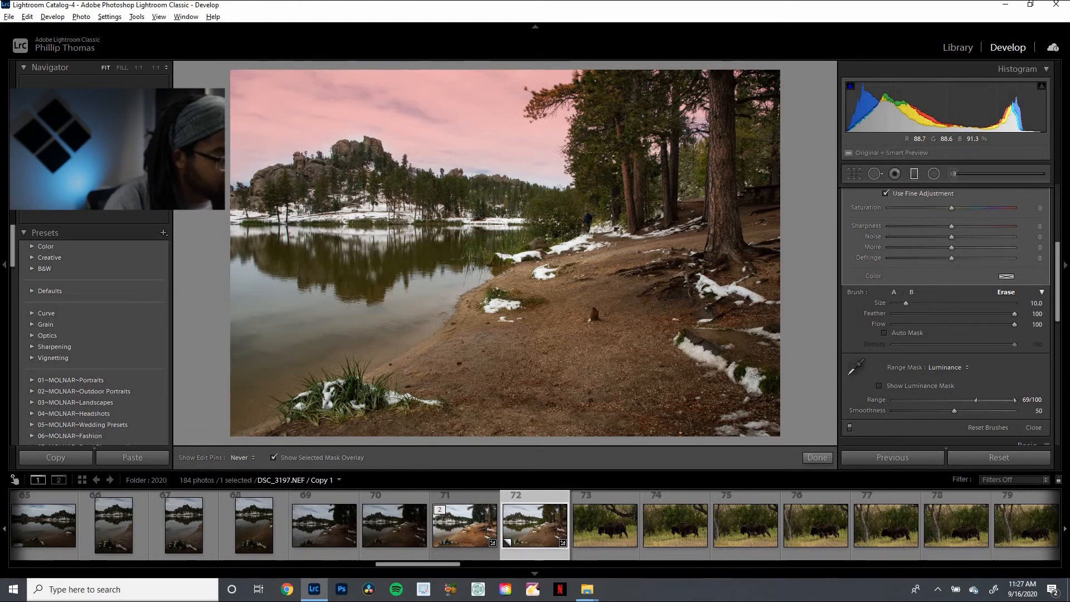
pyautogui.press('h')
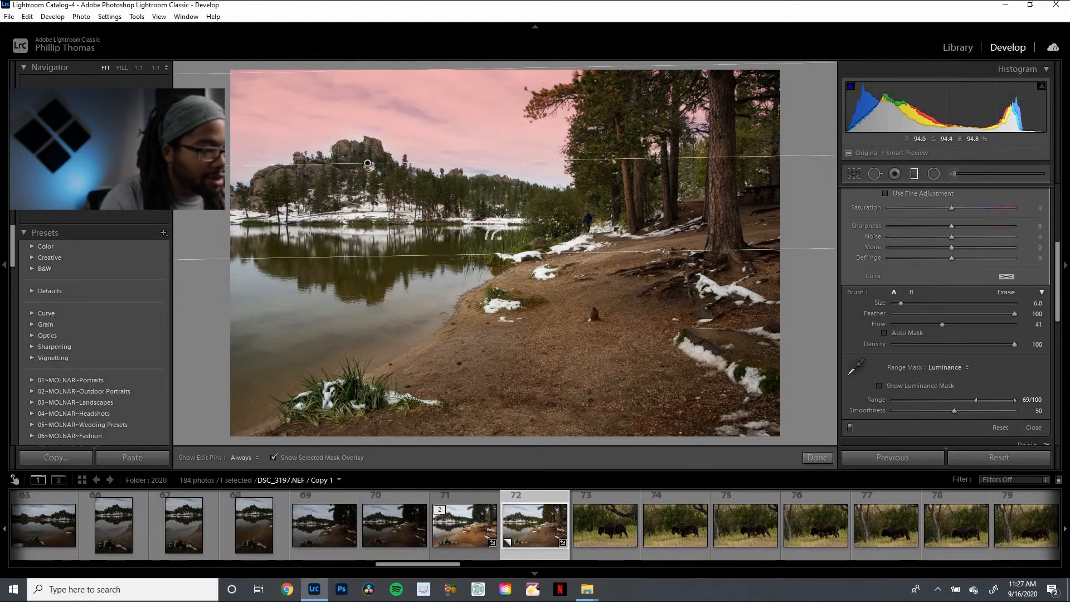
pyautogui.press('alt')
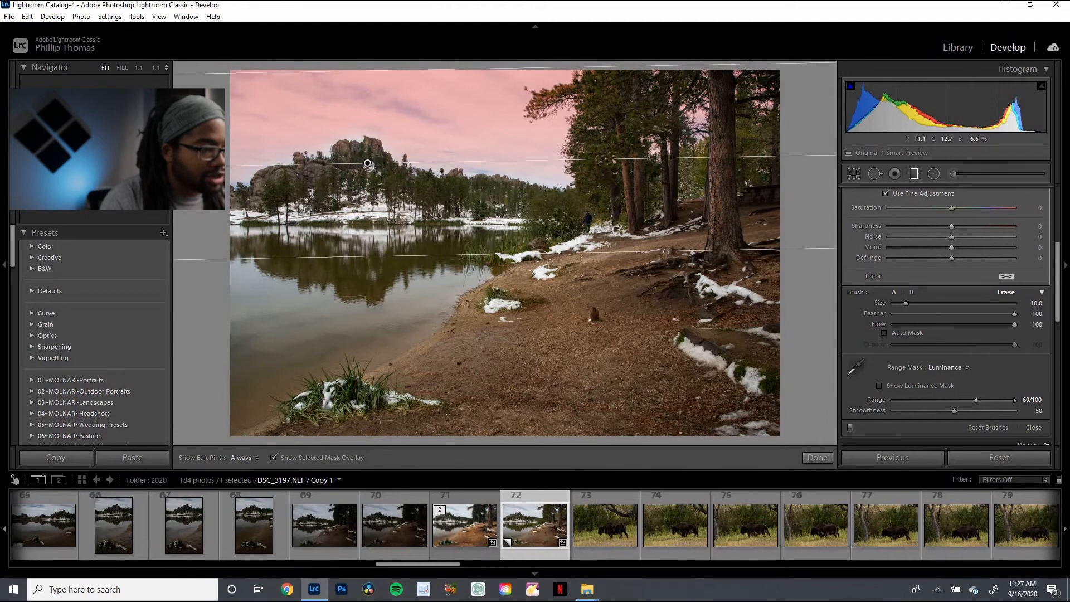
# Toggle the graduated filter's edit pins and guide lines off and on to inspect the erased sky mask without them
pyautogui.press('h')
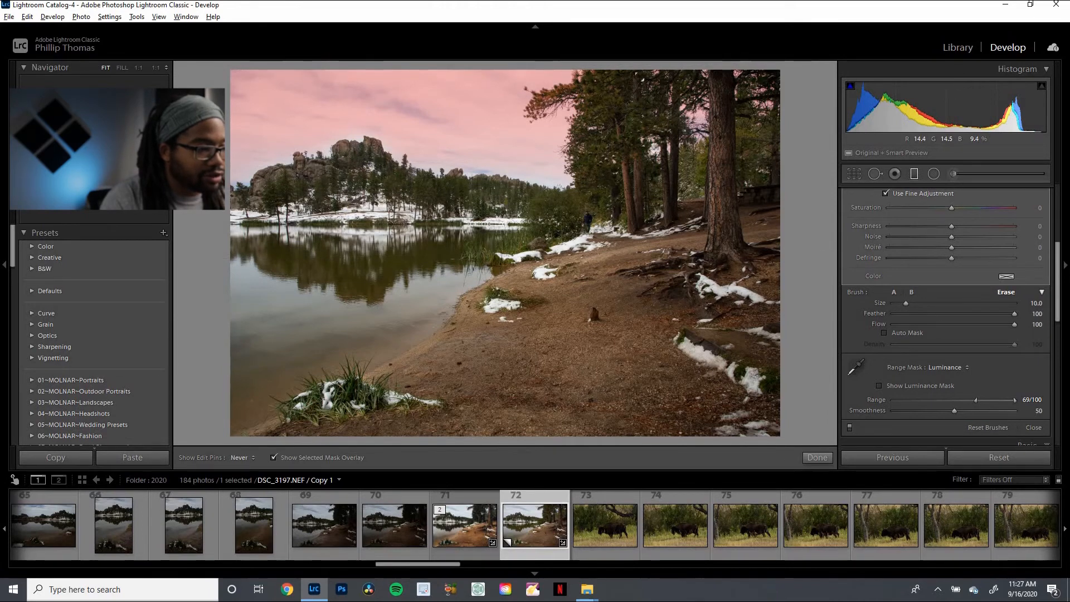
pyautogui.press('h')
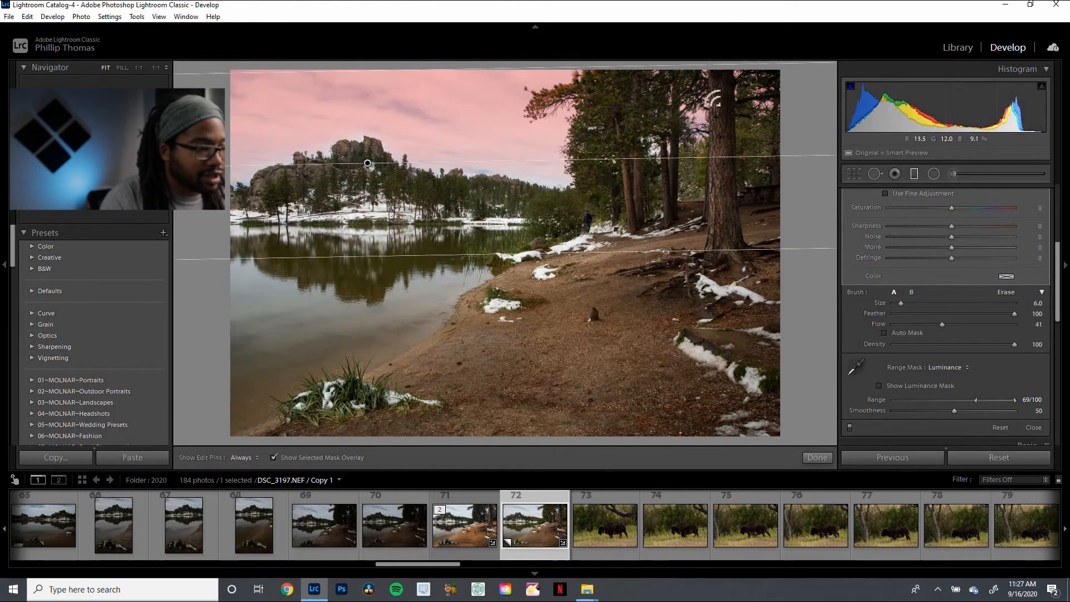
pyautogui.press('h')
pyautogui.press('alt')
pyautogui.press('h')
pyautogui.press('h')
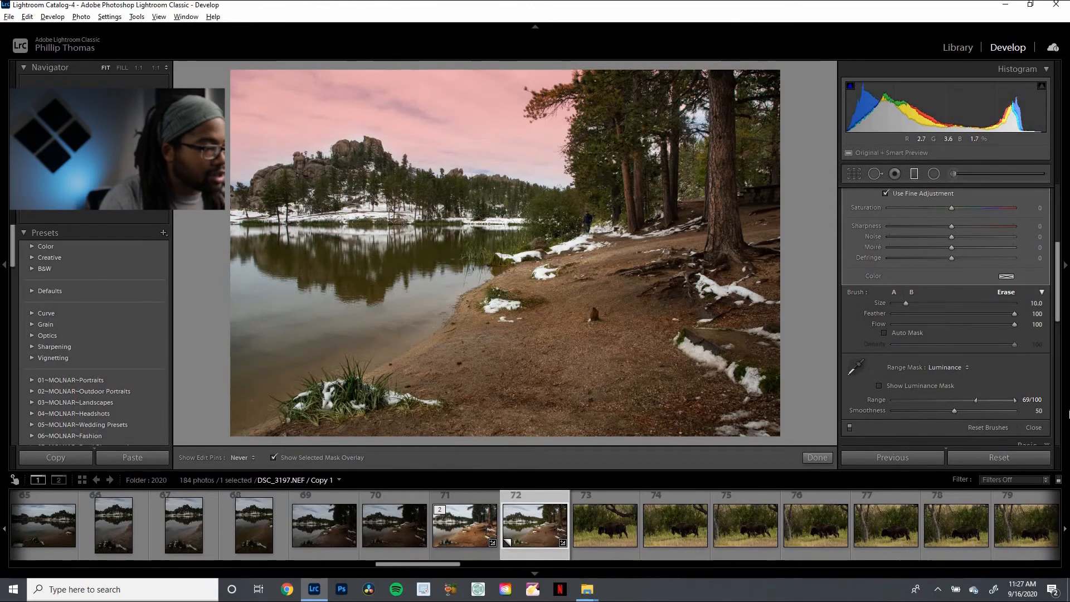
pyautogui.press('h')
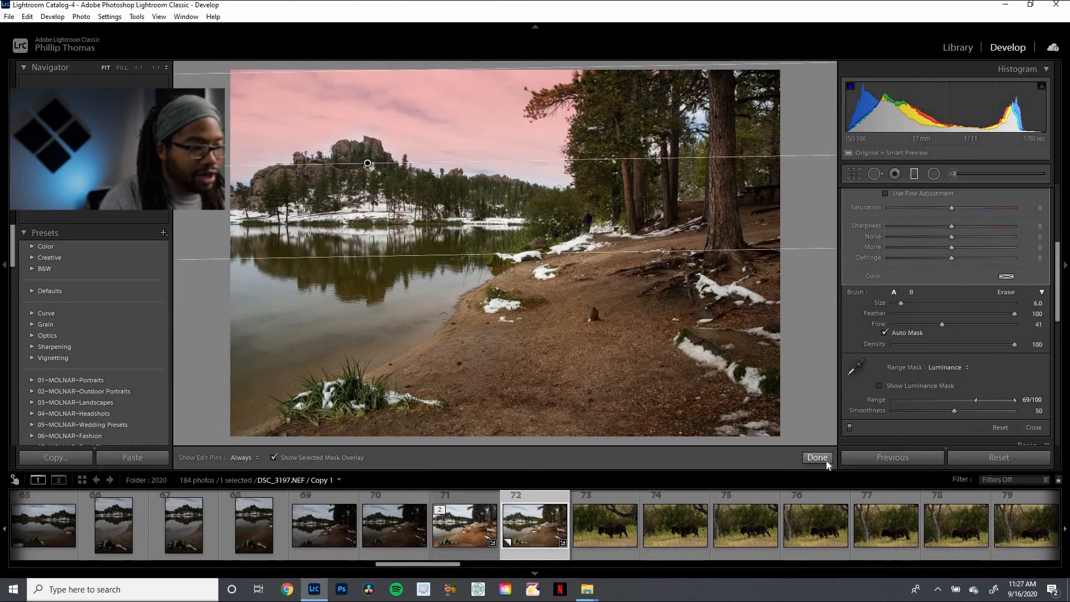
# Close and reopen the graduated filter tool, then reselect the sky's filter and hide its mask overlay
pyautogui.click(826, 460)
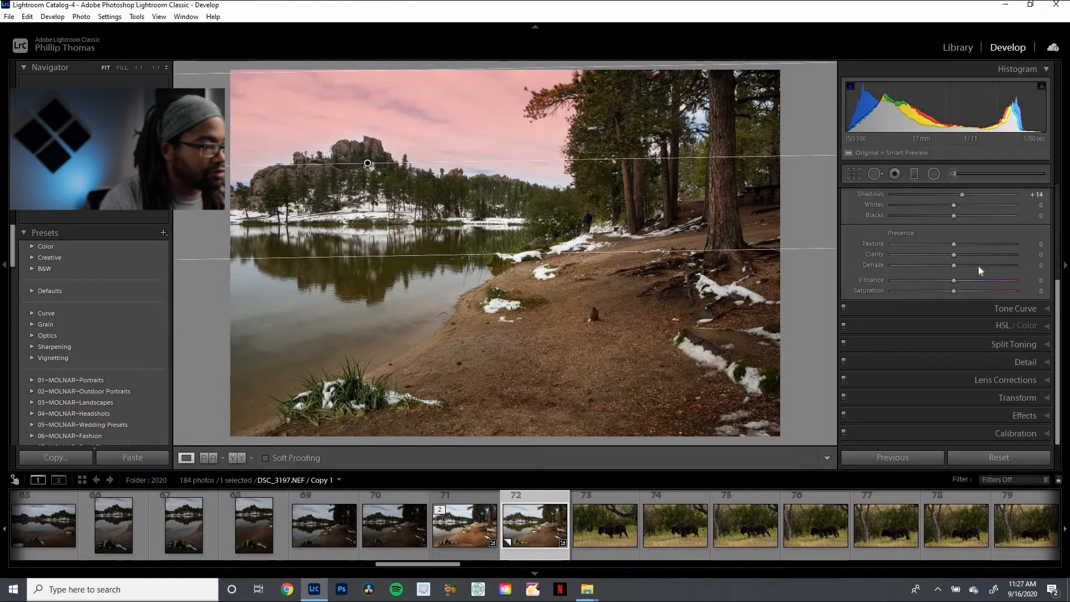
pyautogui.click(914, 174)
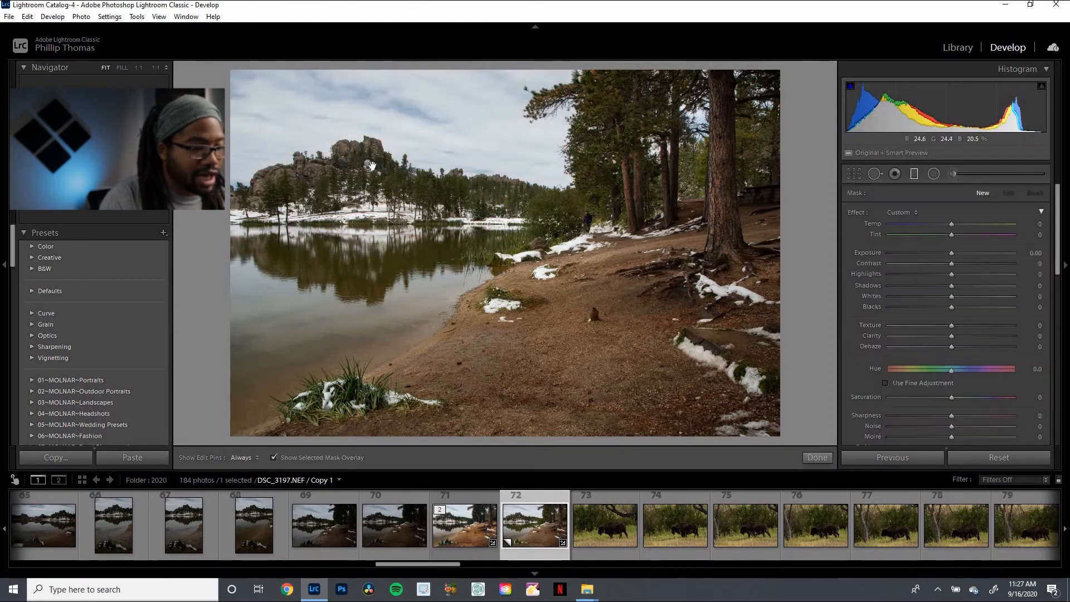
pyautogui.click(368, 164)
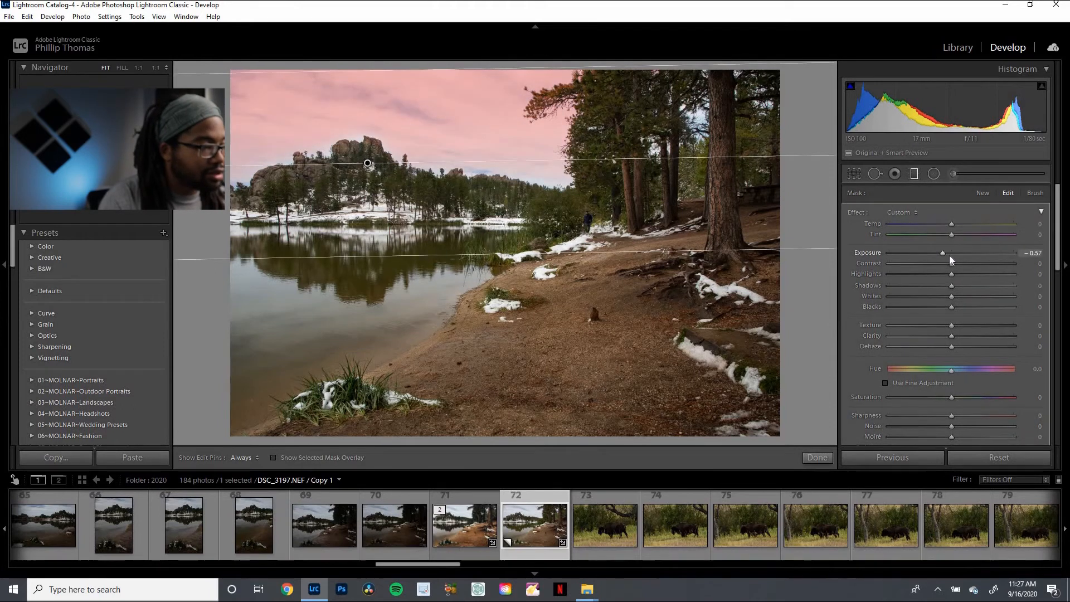
pyautogui.press('o')
# Try the sky filter's exposure at −1.86 and 4.00, then set it to −0.25
pyautogui.click(923, 257)
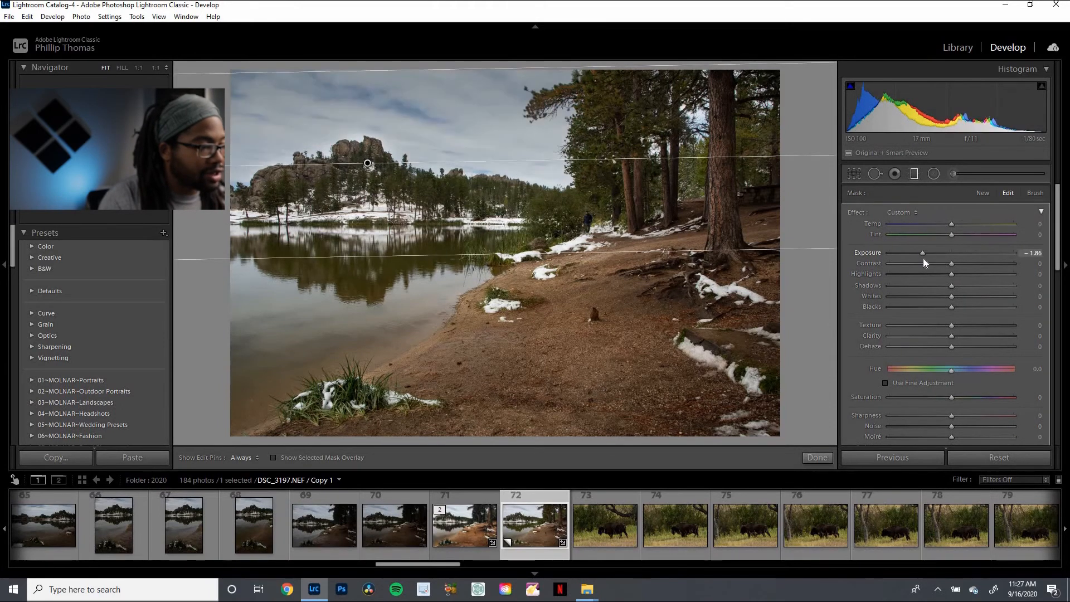
pyautogui.click(938, 255)
pyautogui.moveTo(938, 255); pyautogui.dragTo(1044, 260)
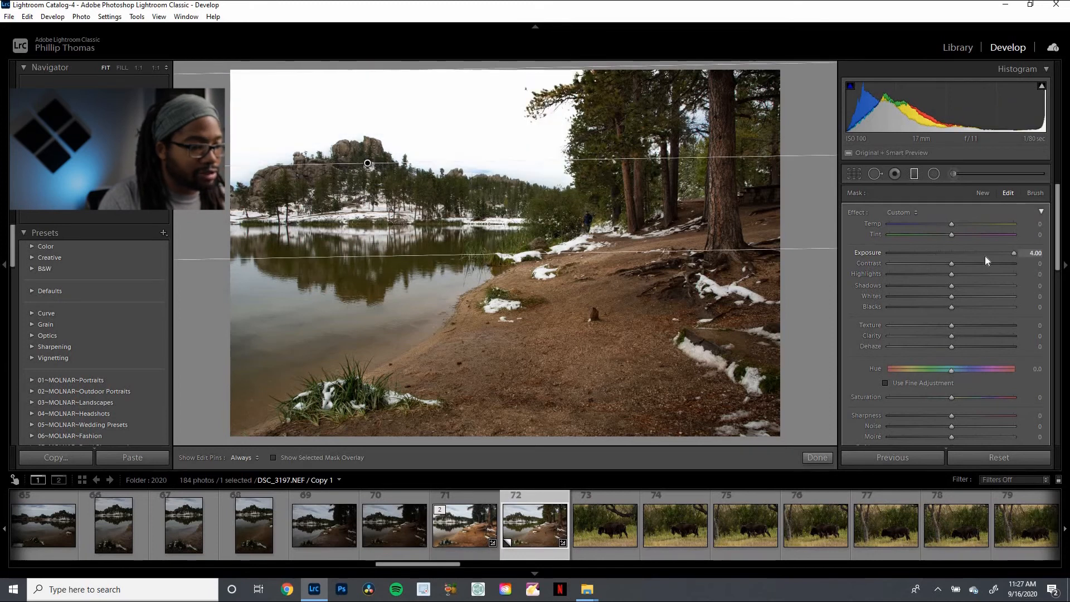
pyautogui.click(942, 253)
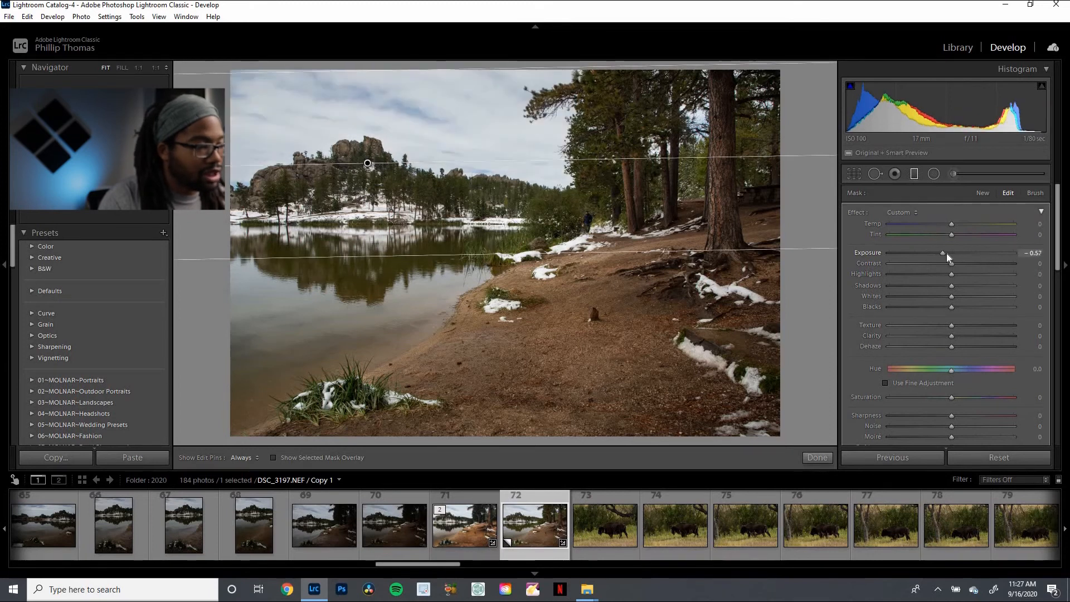
pyautogui.click(947, 252)
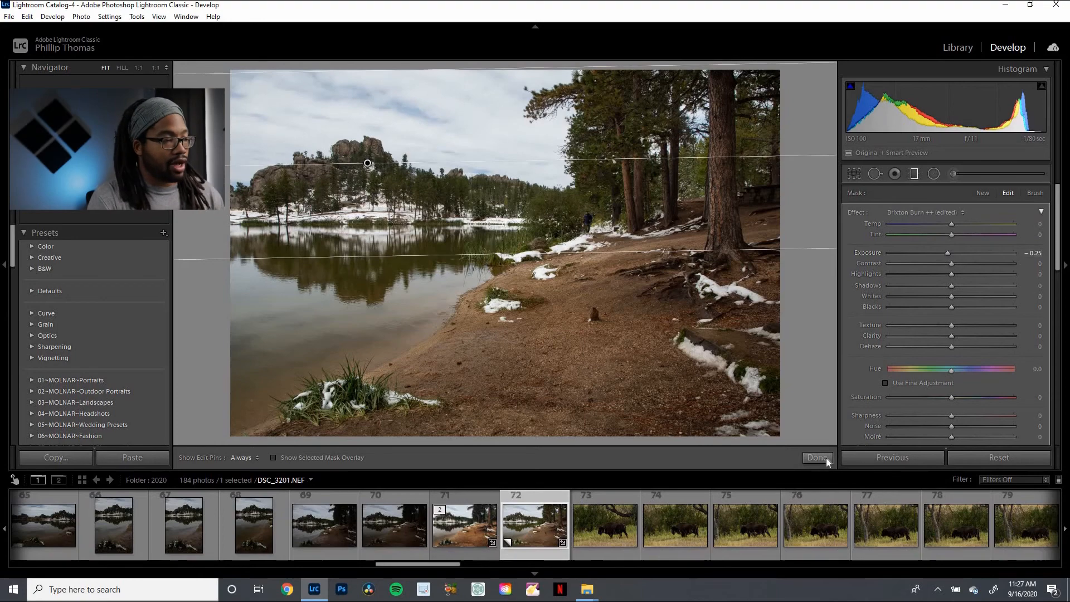